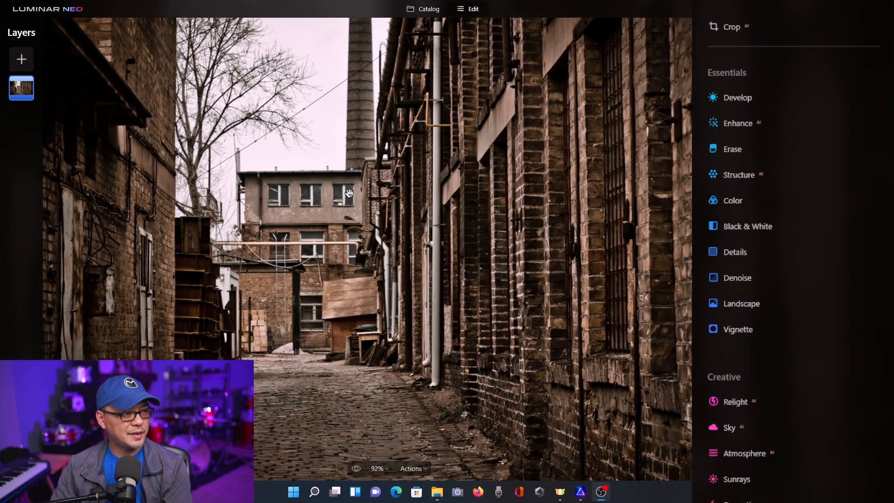
Step: Try the automatic powerline removal on the brick alley photo, and reset the Erase edit
left_click_drag(337, 166, 522, 351)
scroll(388, 170, "up", 4)
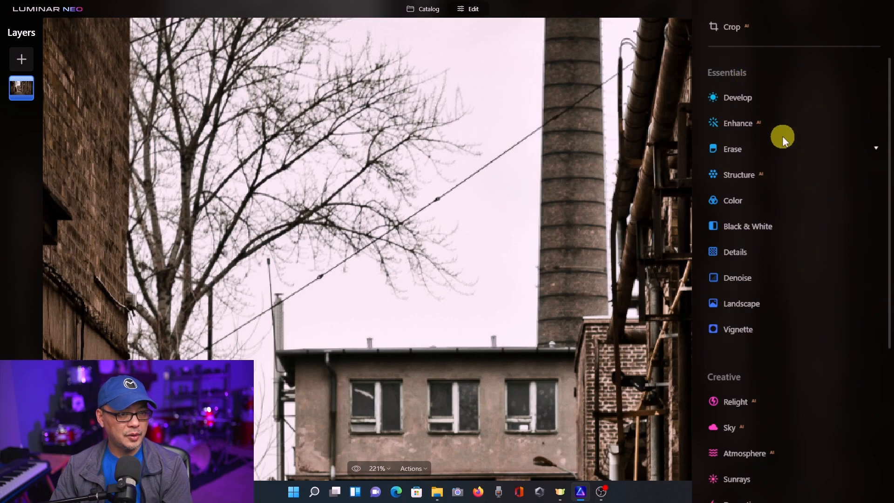
left_click(751, 149)
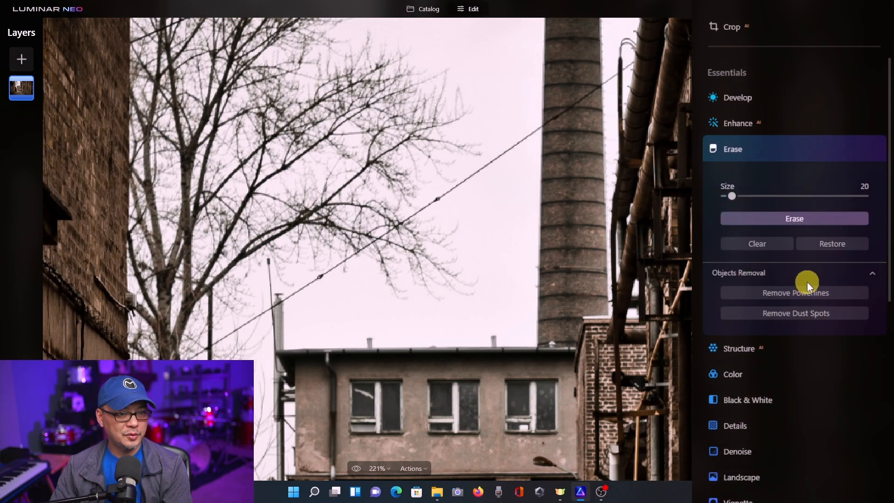
left_click(767, 295)
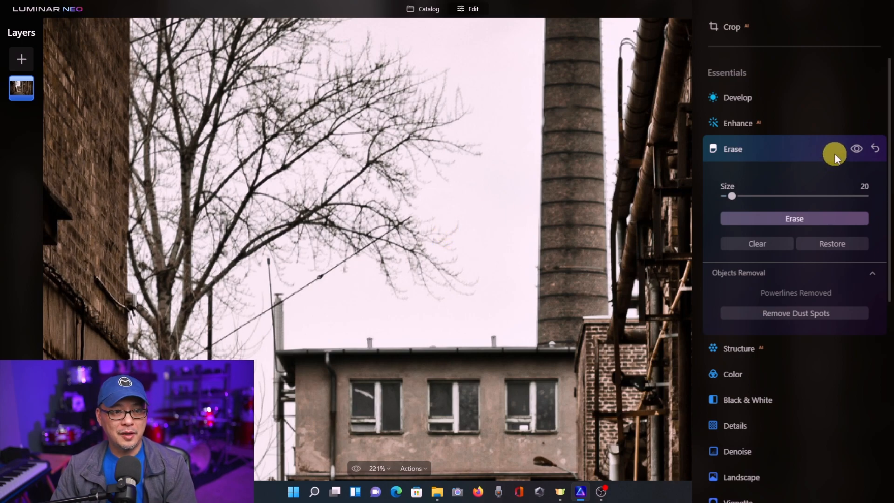
left_click(875, 148)
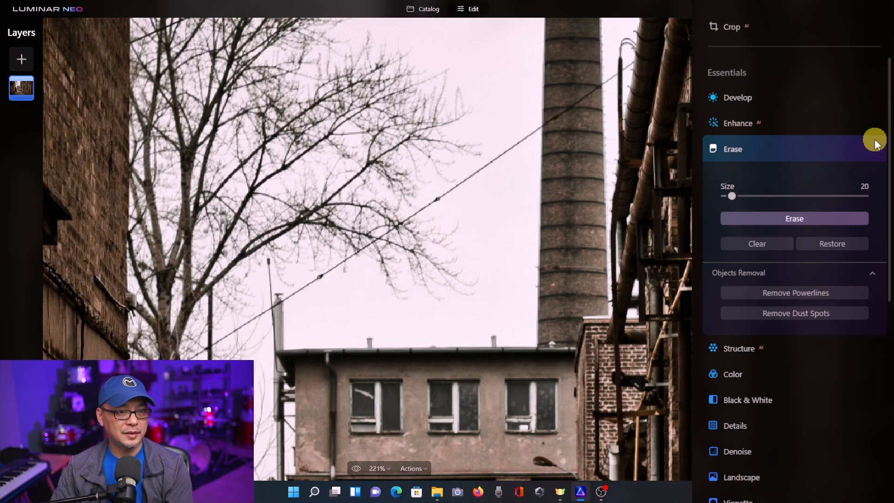
Step: Set the Enhance tool's Accent to 84 on the alley photo and compare the result with the original
left_click(786, 119)
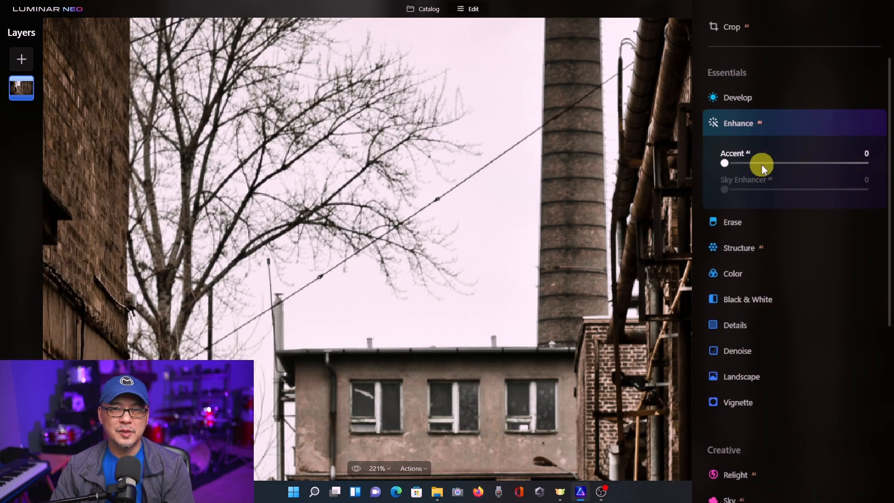
left_click_drag(724, 166, 830, 166)
left_click(535, 156)
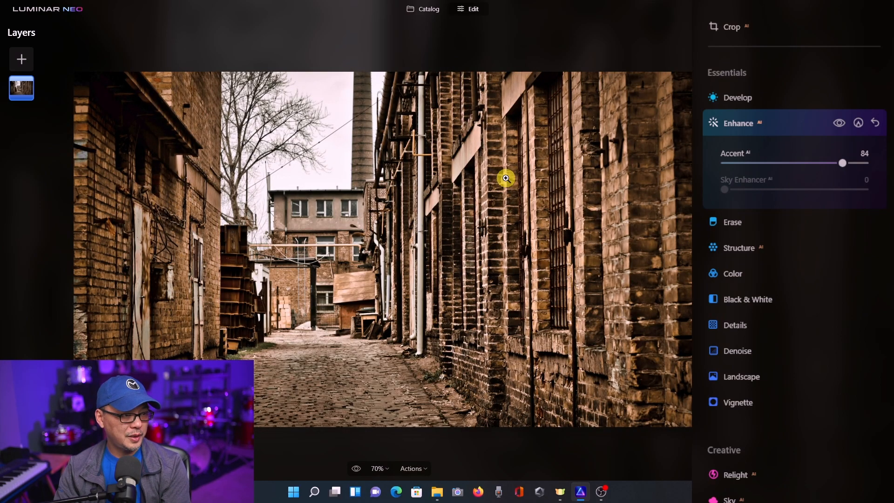
key("backslash")
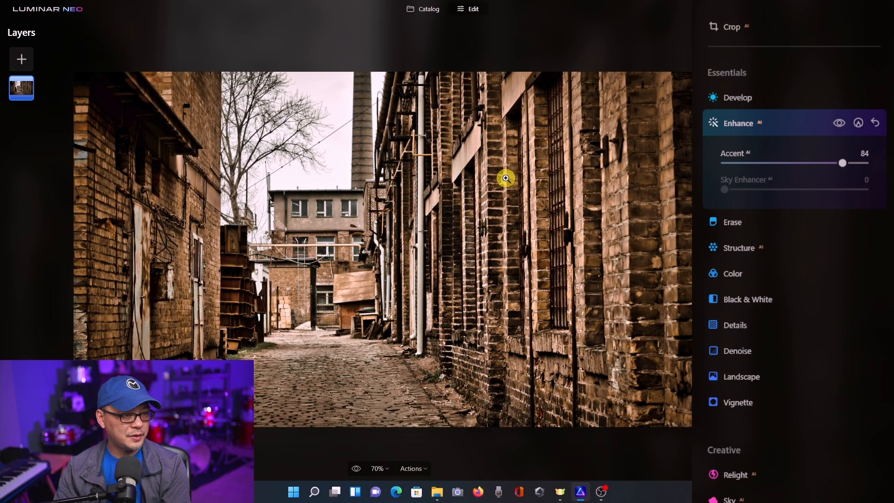
Step: Remove the powerline crossing the sky beside the chimney with Erase's automatic powerline removal
left_click(506, 178)
left_click_drag(449, 281, 435, 311)
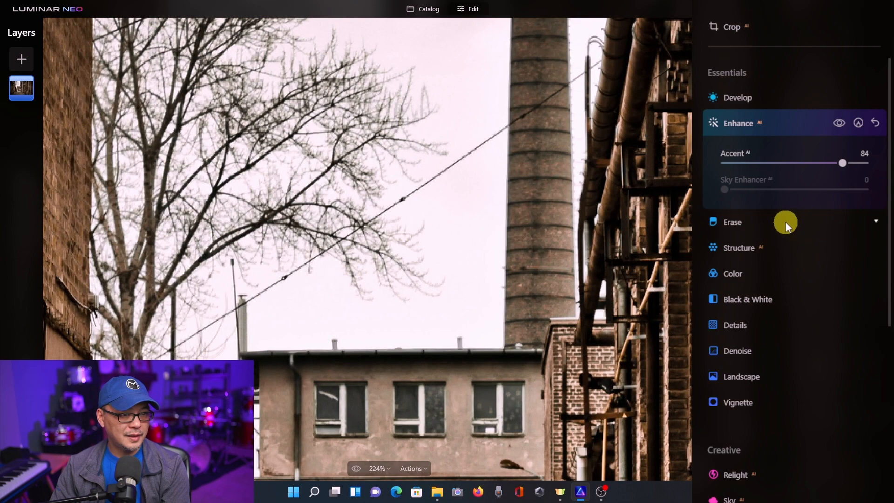
left_click(786, 222)
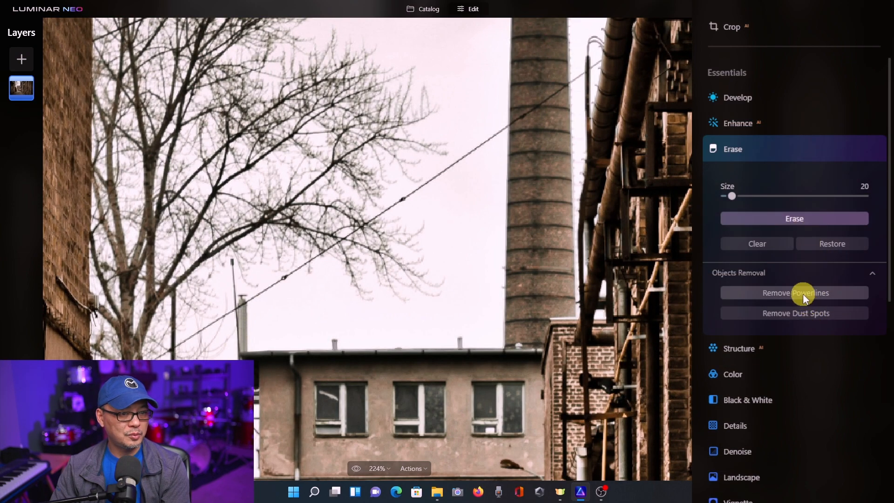
left_click(803, 293)
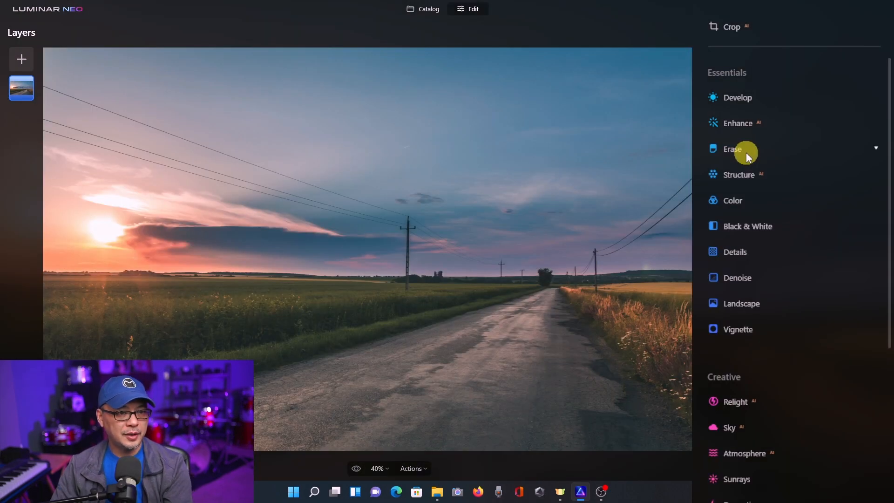
Step: Remove the powerlines from the country road sunset photo and compare the nearest utility pole with the original
left_click(747, 152)
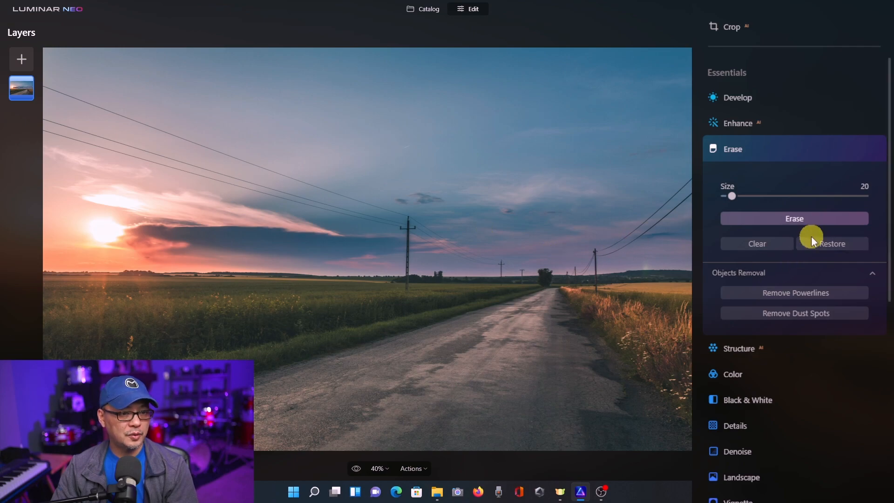
left_click(798, 289)
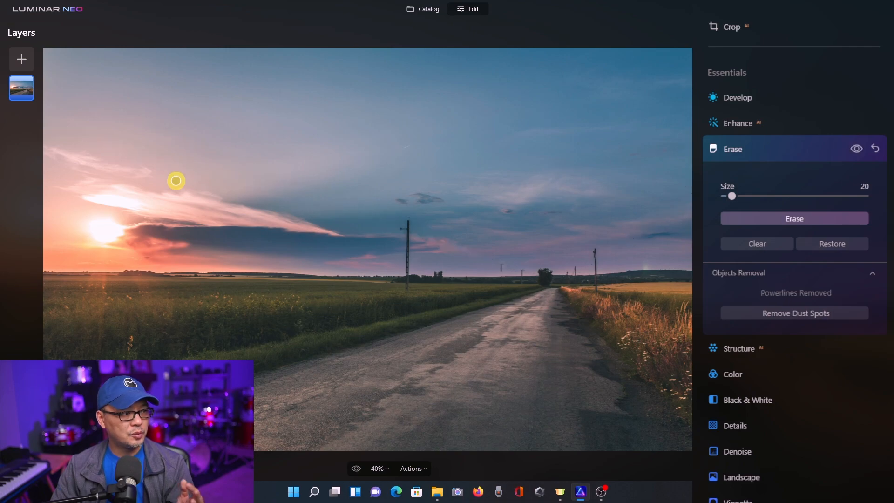
scroll(409, 248, "up", 2)
scroll(409, 248, "up", 5)
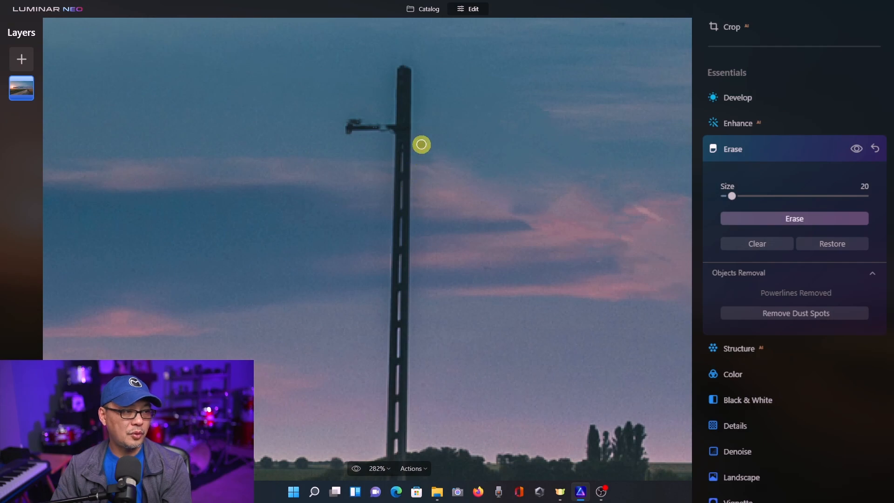
left_click_drag(417, 146, 405, 231)
scroll(410, 221, "up", 3)
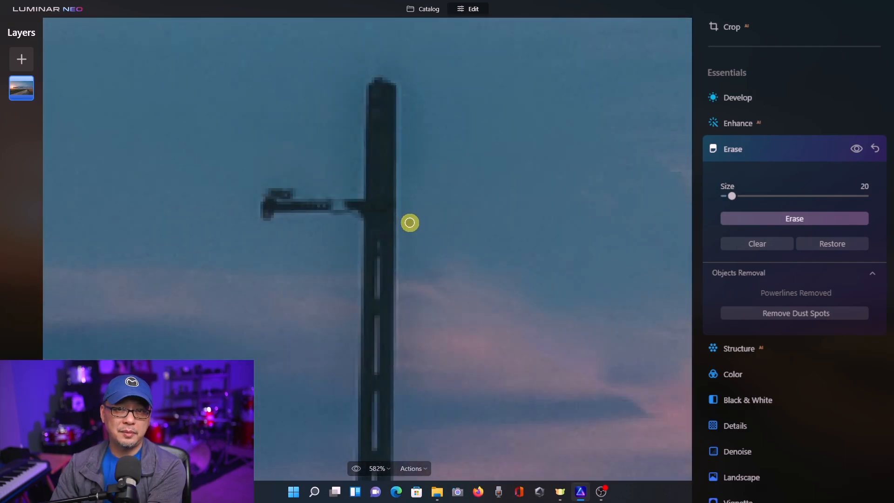
key("backslash")
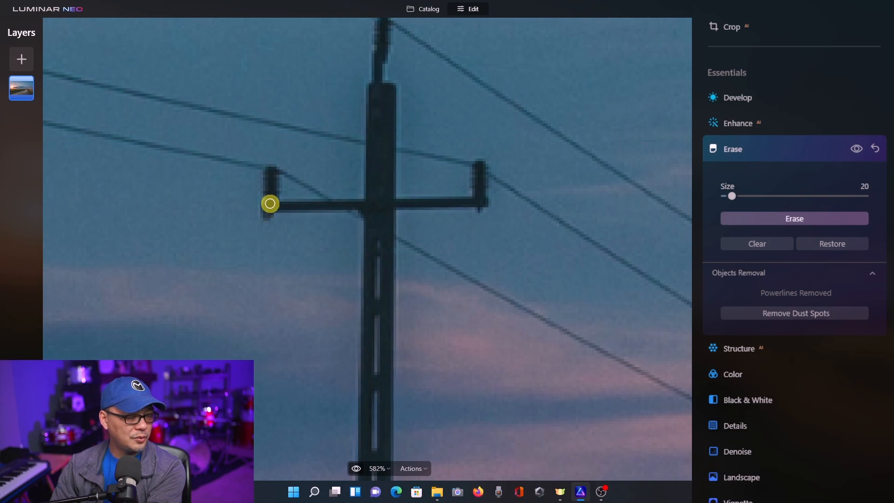
Step: Brush over the nearest pole's damaged crossarm, insulators and tip using the original as a guide, and restore them
mouse_move(270, 203)
left_mouse_down()
mouse_move(357, 205)
mouse_move(274, 208)
left_mouse_up()
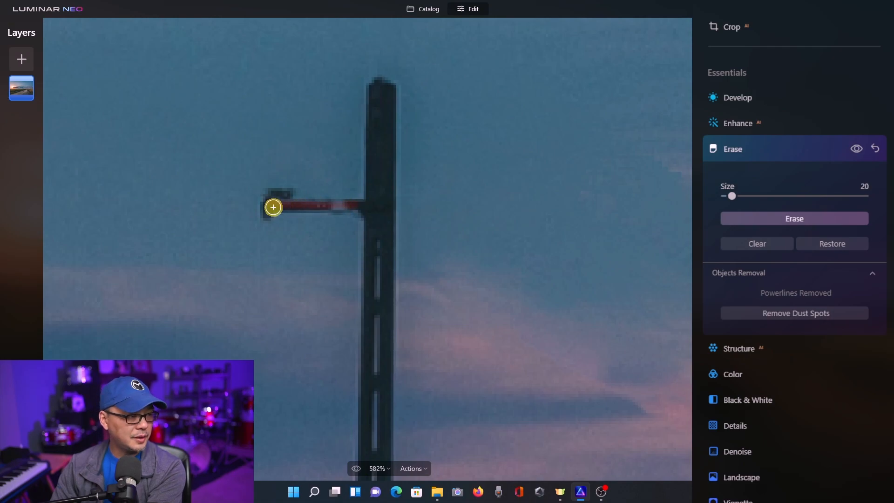
left_click_drag(273, 206, 354, 209)
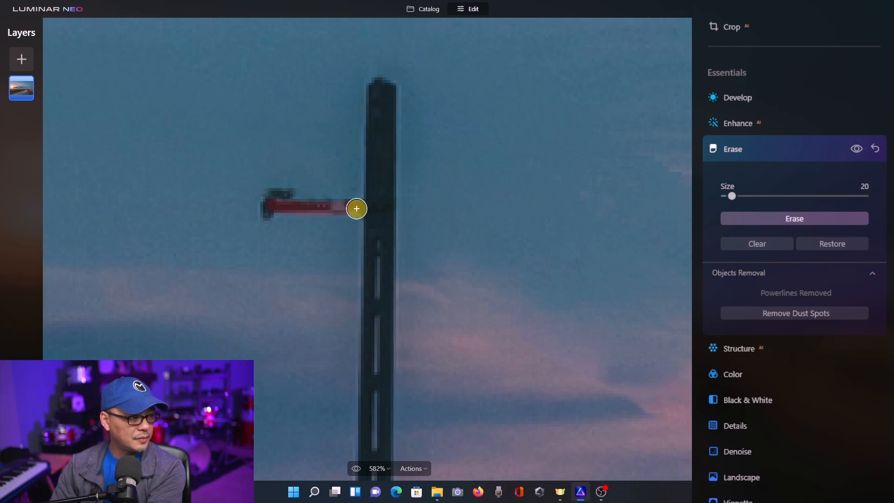
key("backslash")
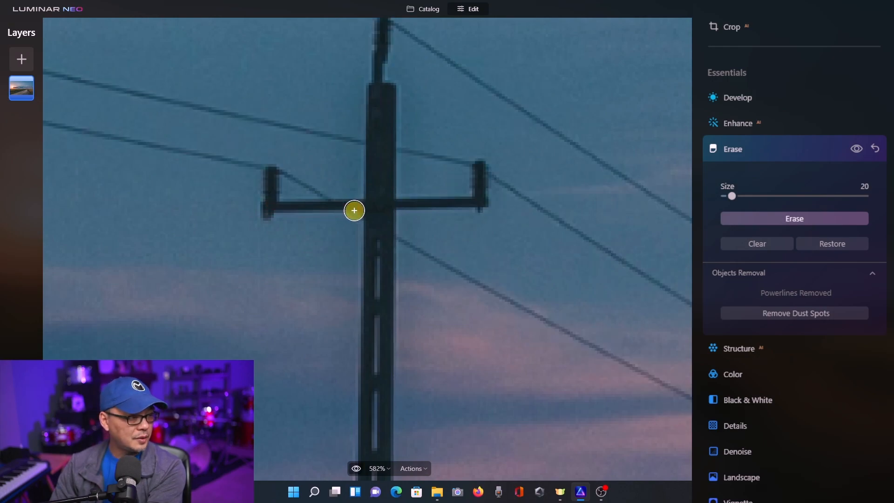
left_click_drag(270, 202, 269, 171)
key("backslash")
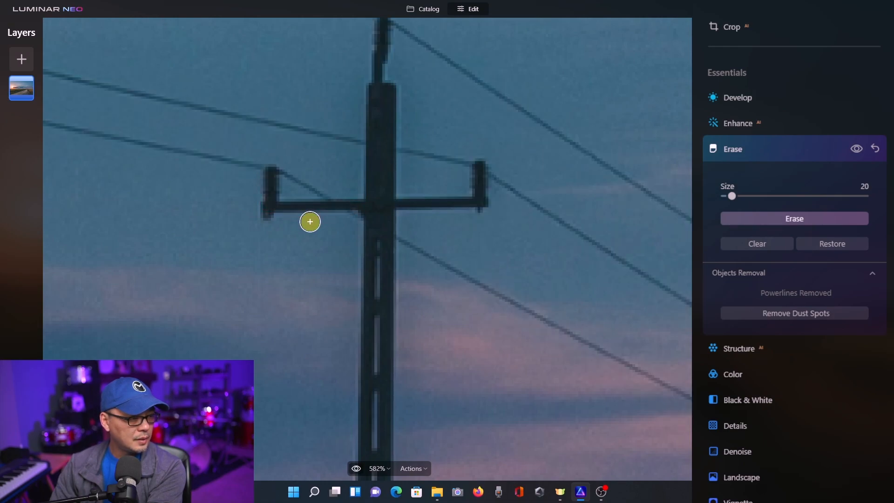
left_click_drag(482, 200, 398, 202)
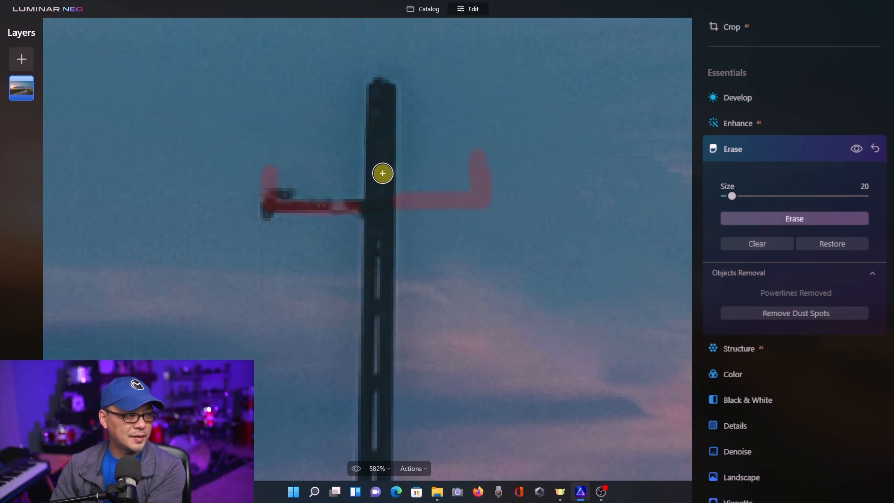
left_click_drag(383, 167, 382, 234)
left_click_drag(380, 95, 378, 160)
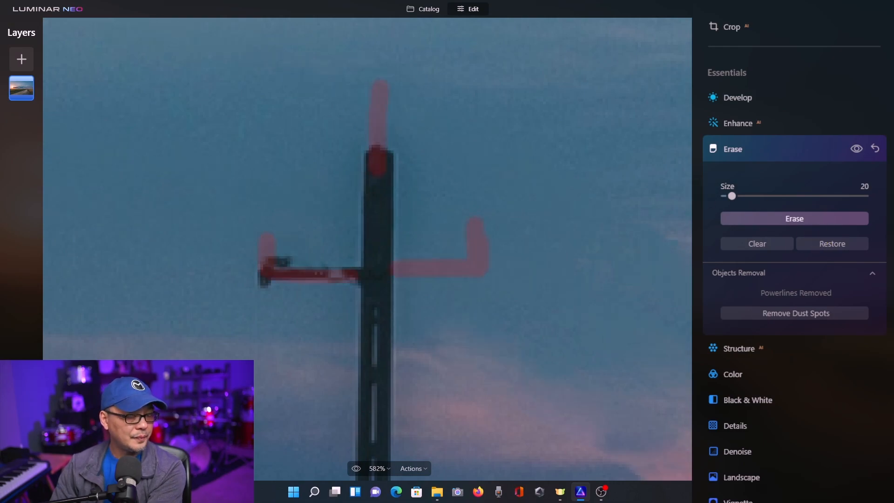
left_click(822, 244)
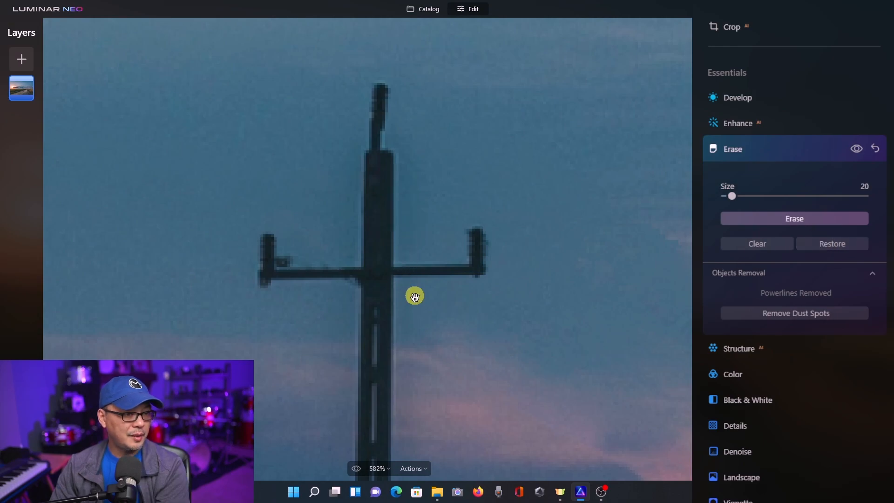
Step: Brush over the missing shaft and crossarm of the second, more distant utility pole and restore them
scroll(451, 238, "down", 5)
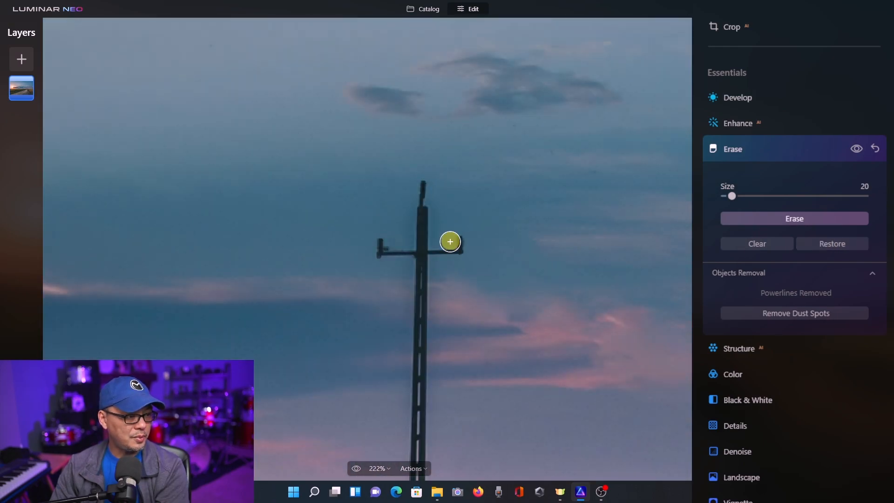
left_click_drag(468, 345, 441, 173)
scroll(429, 108, "down", 4)
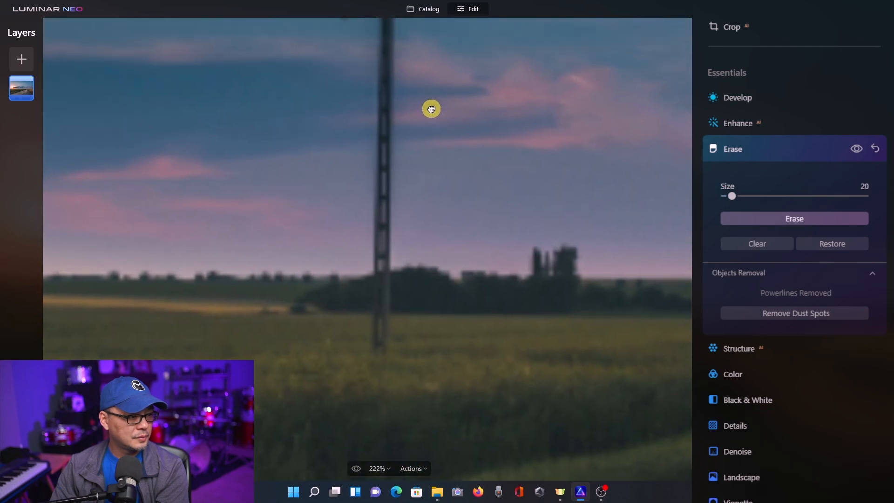
scroll(342, 242, "up", 9)
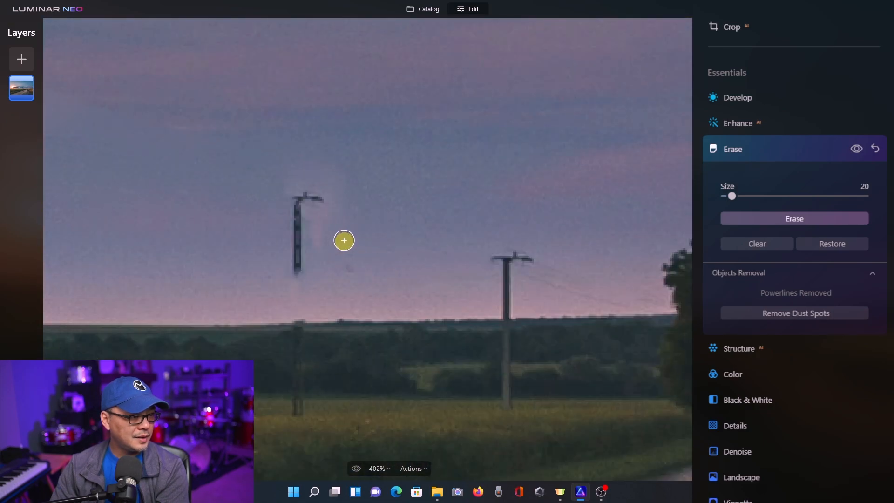
left_click_drag(311, 259, 401, 208)
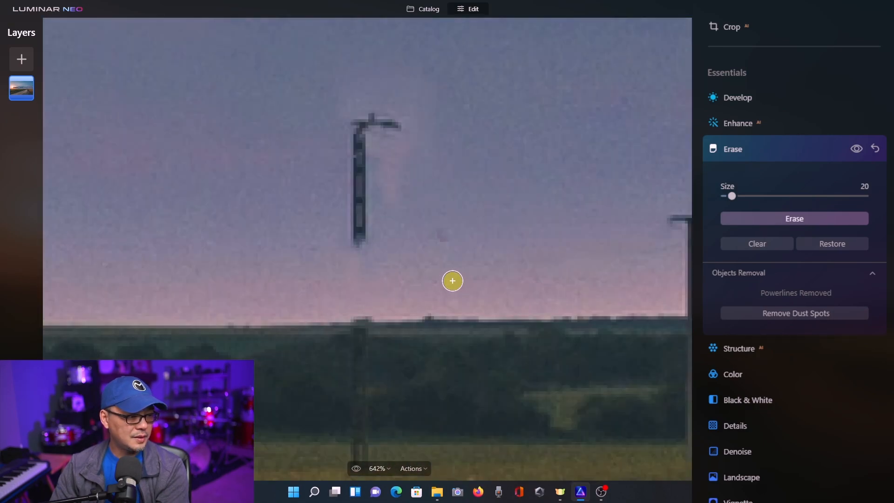
key("backslash")
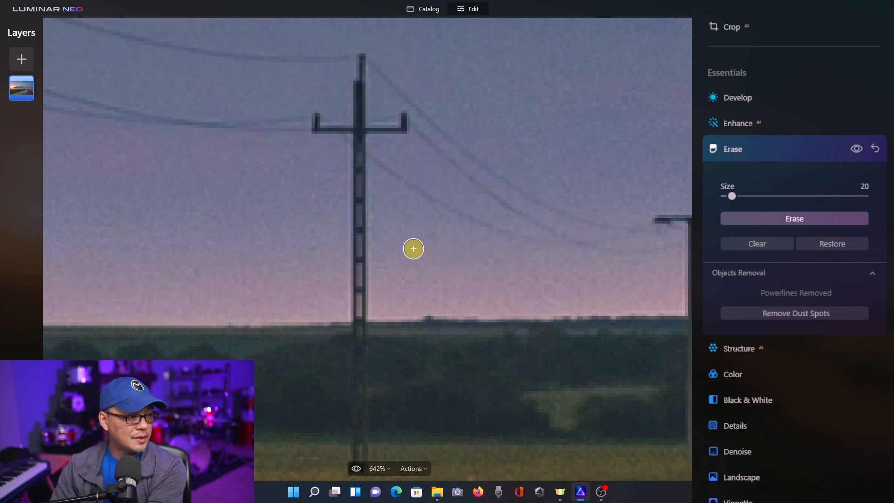
left_click_drag(358, 245, 358, 279)
key("backslash")
key("backslash")
key("backslash")
left_click_drag(318, 118, 403, 124)
left_click(829, 247)
scroll(417, 237, "down", 10)
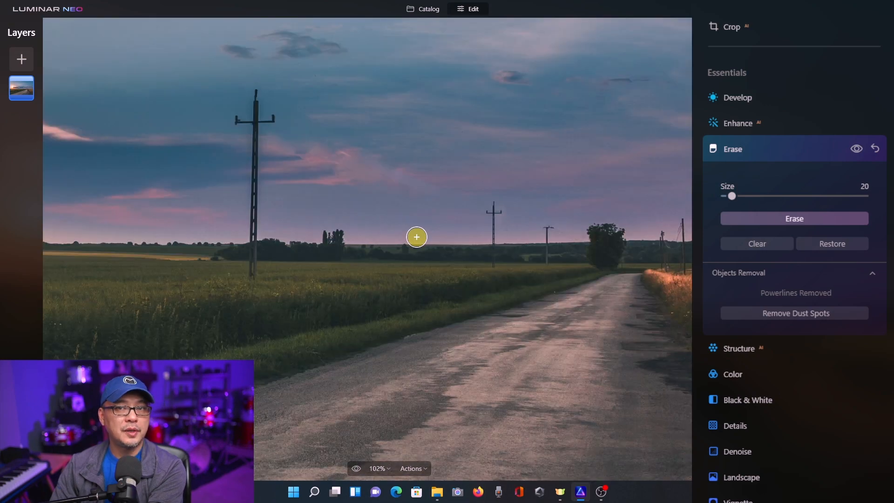
Step: Compare the sky between the two poles with the original, then brush along the former powerline path and erase the remaining traces
scroll(417, 237, "up", 5)
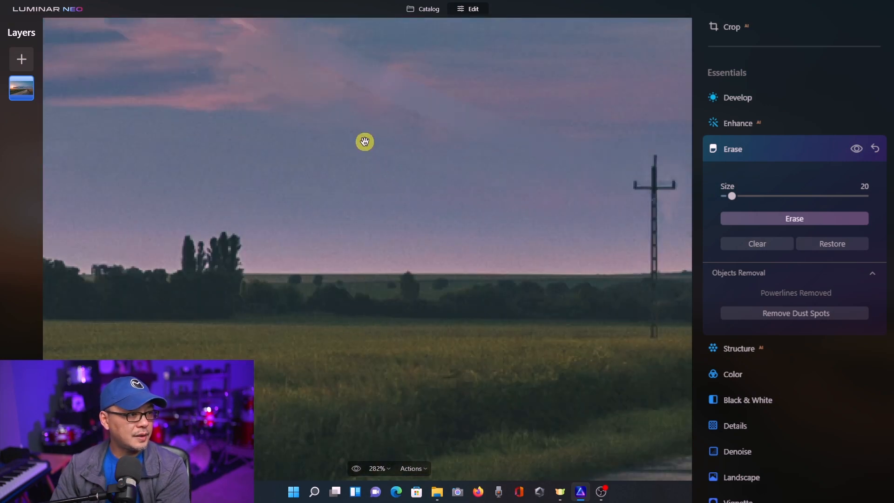
left_click_drag(365, 141, 376, 234)
key("backslash")
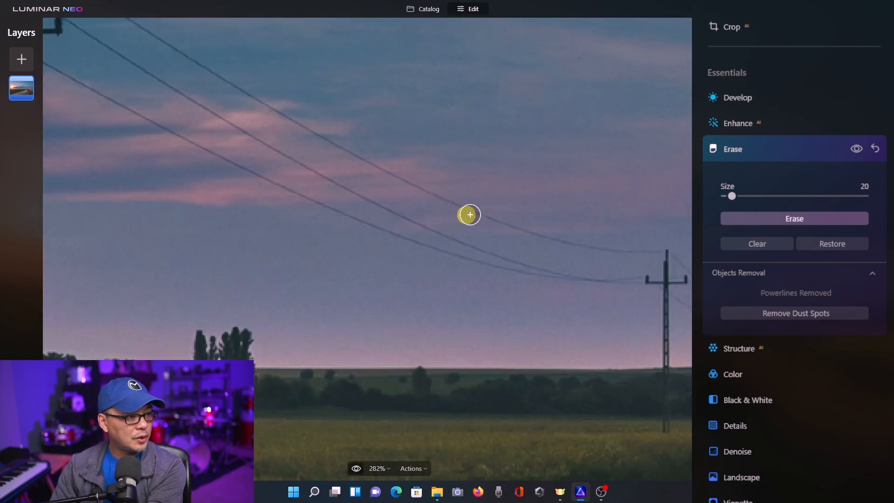
key("backslash")
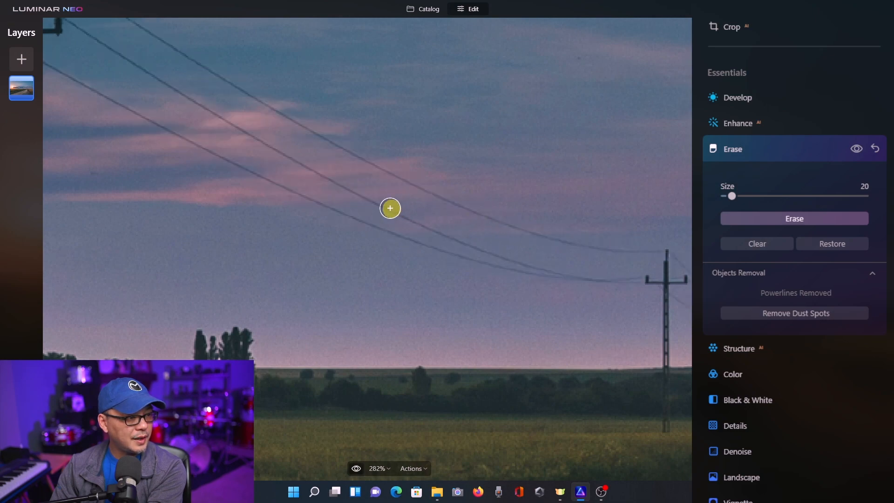
key("backslash")
left_click_drag(297, 141, 422, 206)
key("backslash")
key("backslash")
left_click(768, 220)
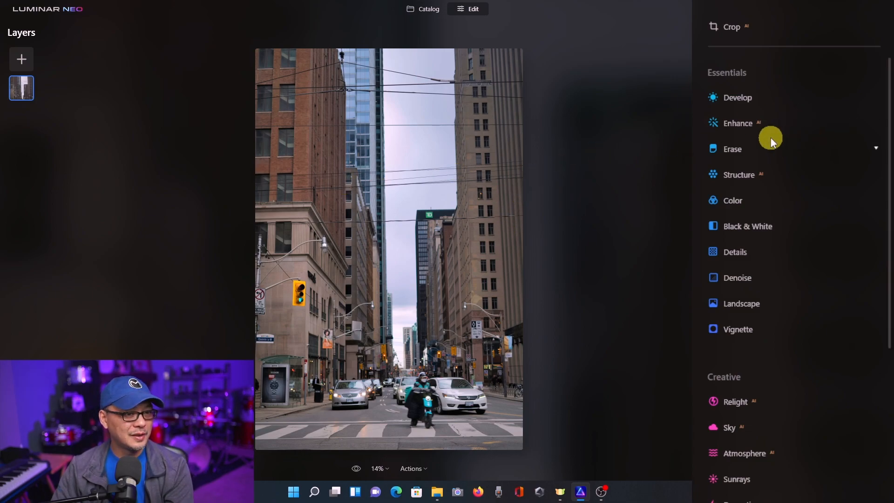
Step: Remove the powerlines from the city street photo with Erase and compare the result with the original
left_click(756, 154)
left_click(809, 292)
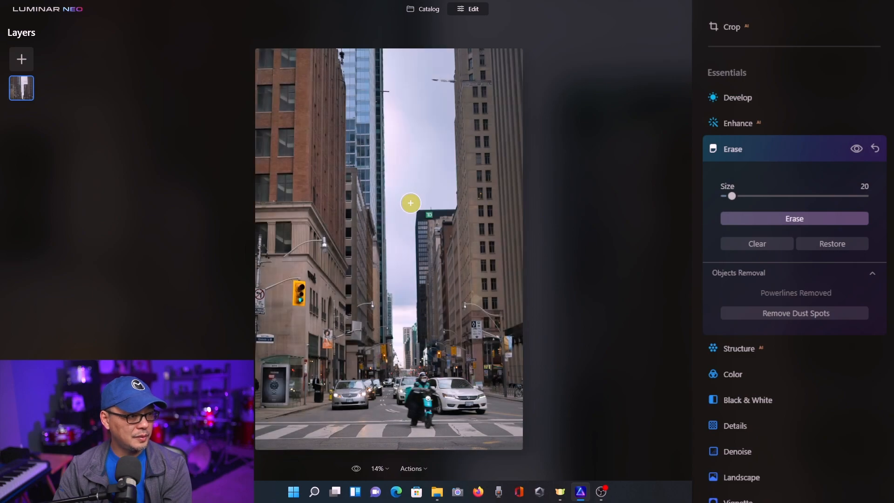
key("backslash")
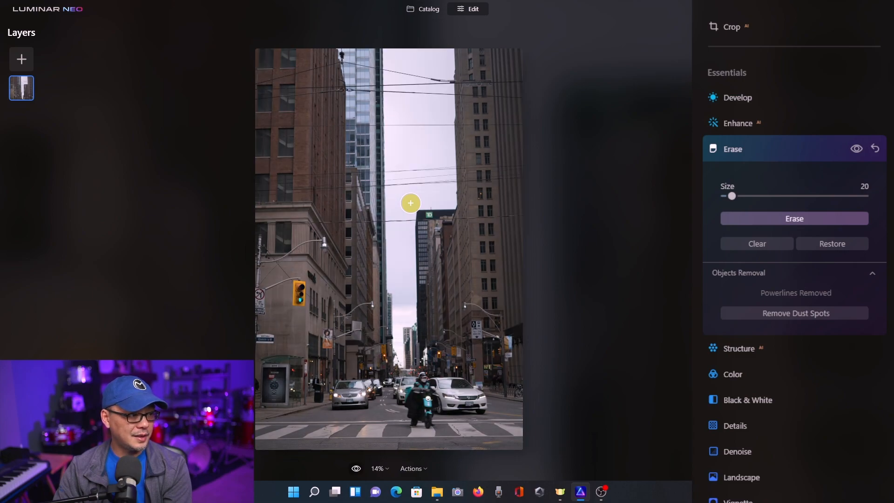
key("backslash")
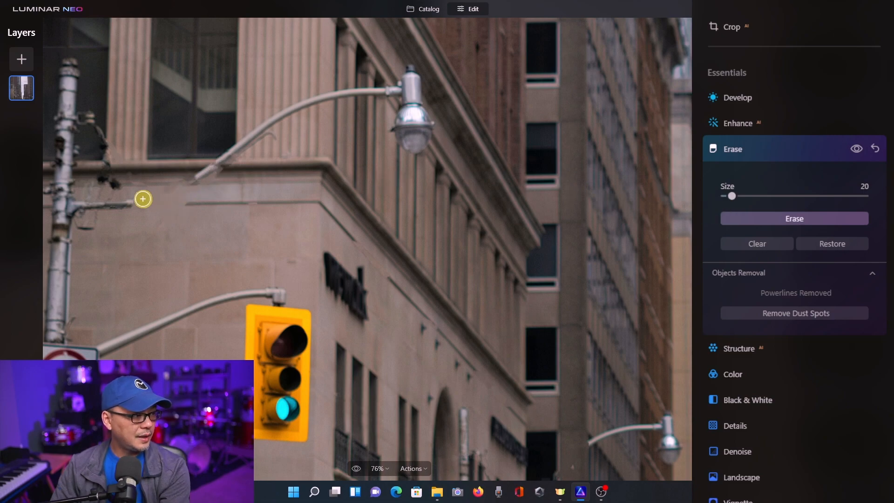
Step: Restore the missing section of the nearest streetlight's curved arm, then brush over the leftover trace beside it and erase it
left_click_drag(128, 204, 212, 170)
left_click(838, 247)
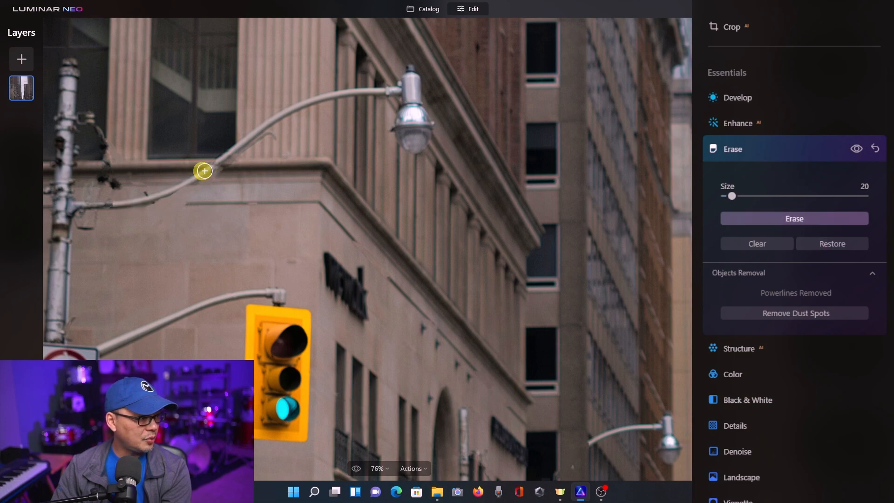
scroll(196, 186, "up", 2)
left_click_drag(172, 192, 188, 183)
left_click(795, 219)
Step: Brush along the missing middle section of the more distant streetlight's arm, from the pole to the lamp, and restore it
left_click_drag(389, 359, 397, 268)
scroll(397, 268, "up", 5)
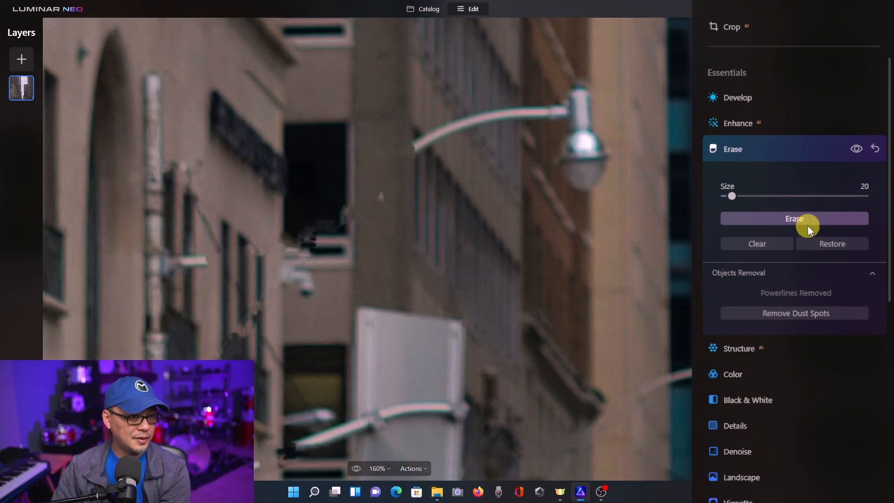
left_click(809, 218)
left_click_drag(184, 261, 239, 258)
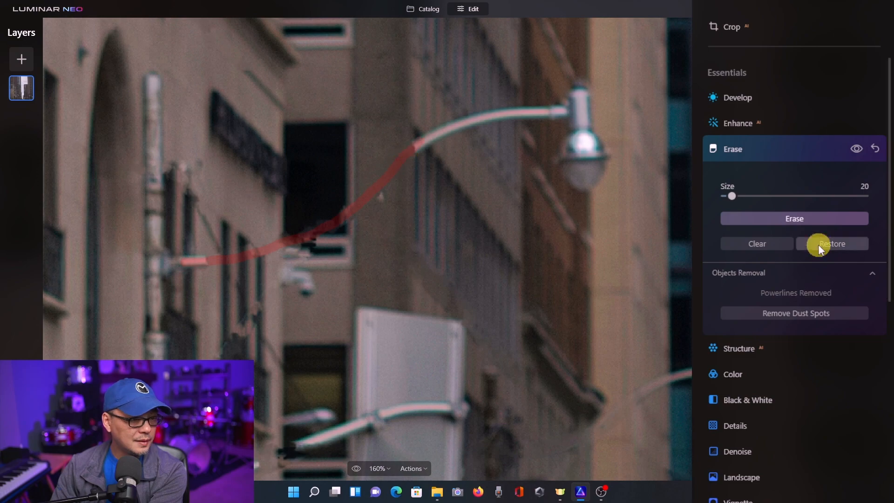
left_click(818, 244)
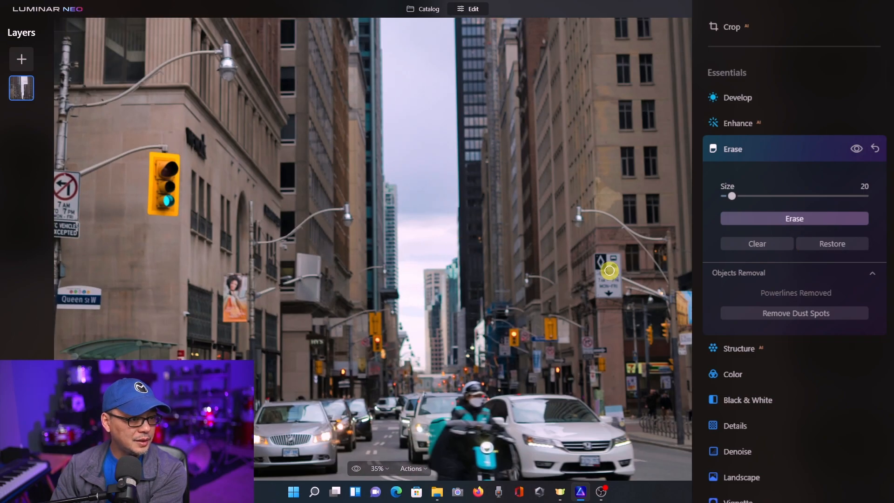
Step: Compare the upper buildings and sky with the original to examine the former powerline paths around the TD tower and the brick buildings
scroll(609, 266, "up", 2)
left_click_drag(618, 212, 597, 371)
key("backslash")
key("backslash")
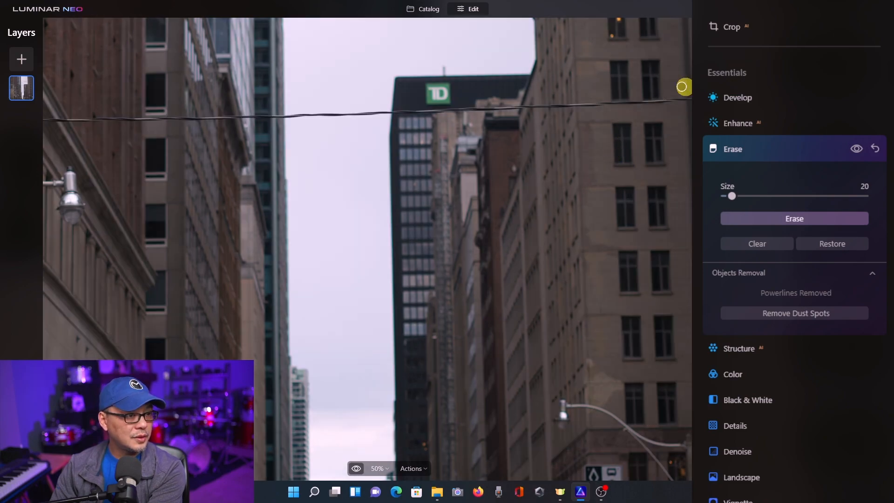
key("backslash")
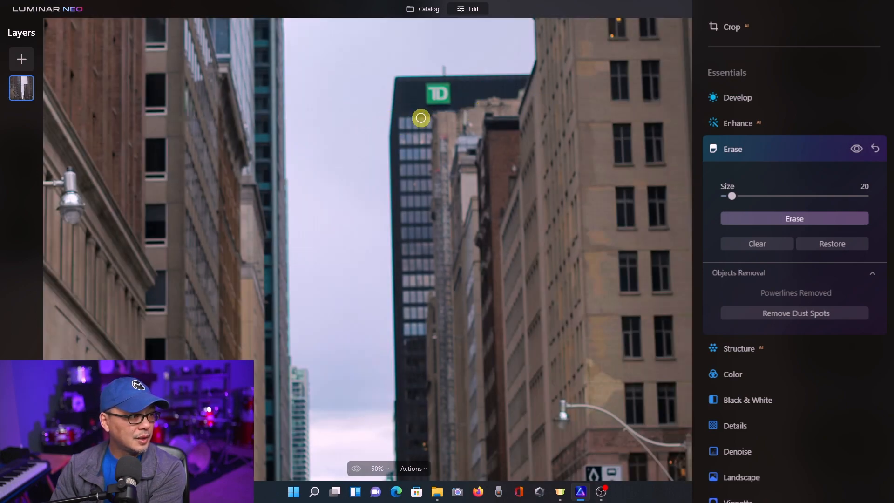
key("backslash")
key("backslash")
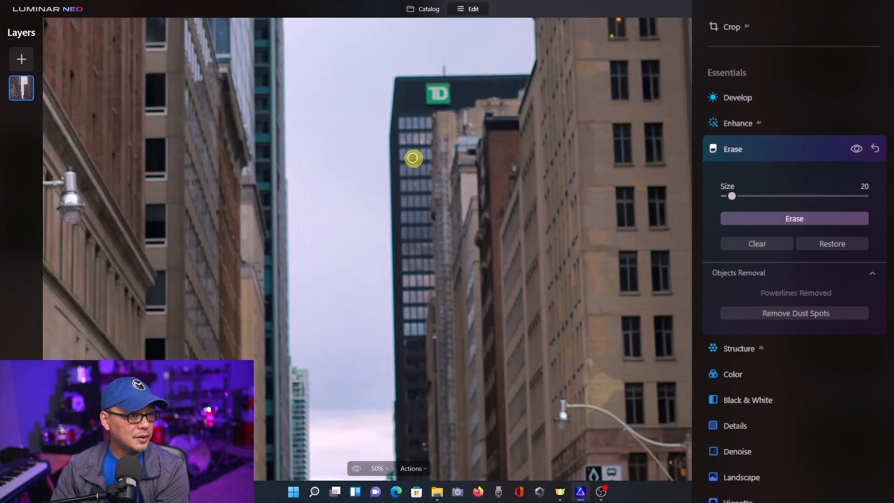
left_click_drag(428, 157, 684, 238)
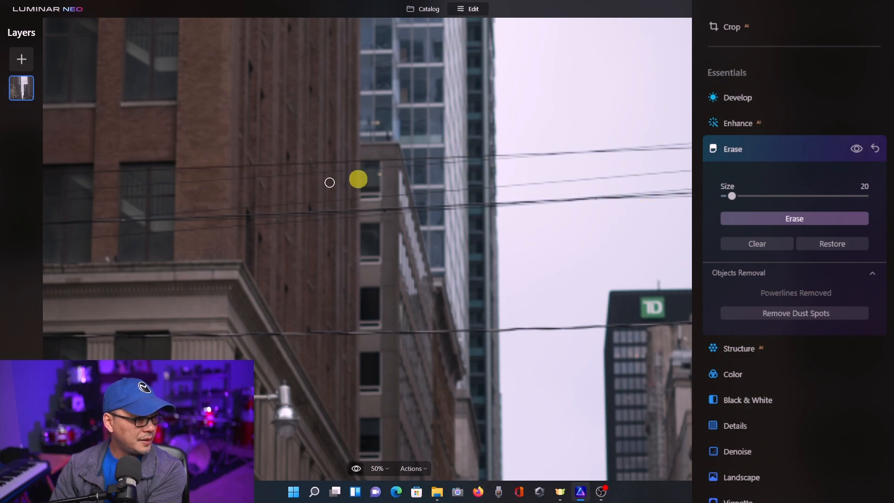
key("backslash")
scroll(570, 308, "down", 5)
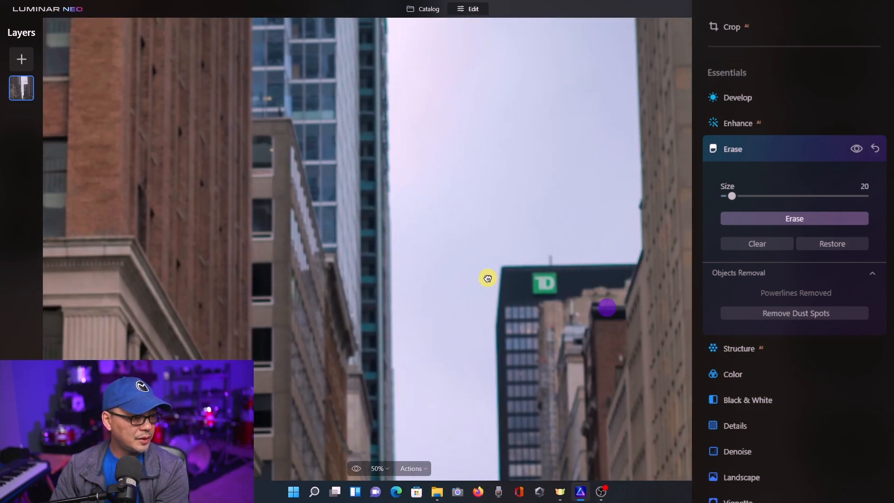
scroll(523, 234, "down", 2)
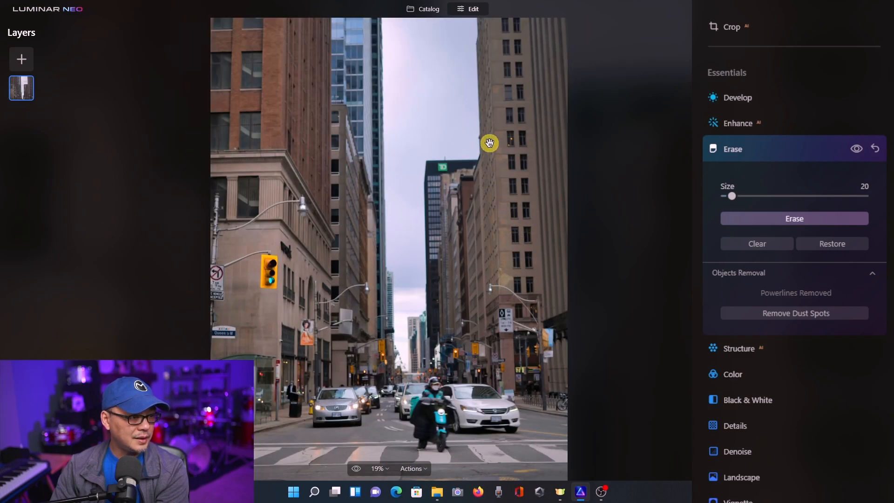
Step: Brush over the leftover powerline traces on the blue glass tower beside the brick building and erase them
scroll(484, 154, "up", 1)
scroll(451, 116, "up", 2)
scroll(452, 116, "up", 2)
mouse_move(379, 83)
left_mouse_down()
mouse_move(421, 275)
mouse_move(322, 306)
left_mouse_up()
mouse_move(451, 149)
left_mouse_down()
mouse_move(555, 159)
mouse_move(548, 148)
left_mouse_up()
left_click(795, 218)
scroll(573, 195, "up", 2)
left_click(795, 218)
left_click_drag(153, 234, 539, 248)
left_click_drag(375, 224, 479, 226)
left_click(745, 218)
left_click_drag(391, 223, 471, 316)
left_click_drag(240, 172, 231, 254)
left_click_drag(210, 100, 214, 44)
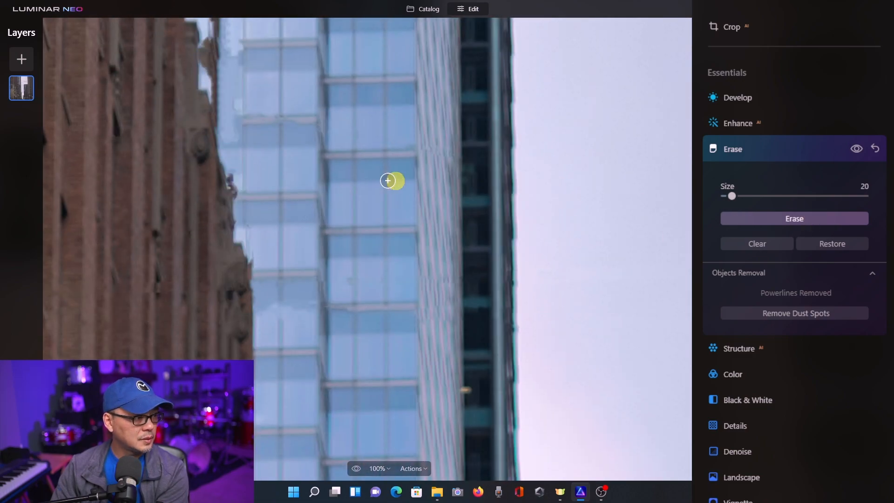
Step: Compare the whole cleaned-up street photo with the original, and inspect the streetlights and traffic at street level
scroll(433, 176, "down", 5)
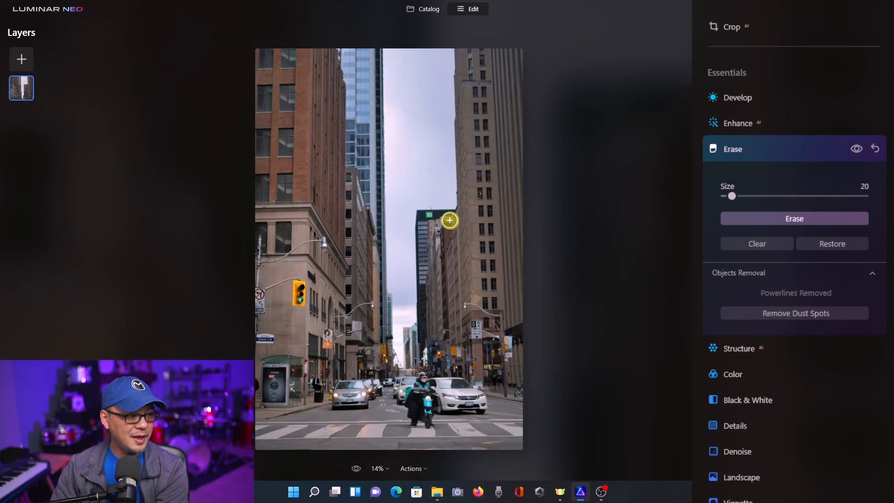
key("backslash")
key("backslash")
key("backslash")
key("backslash")
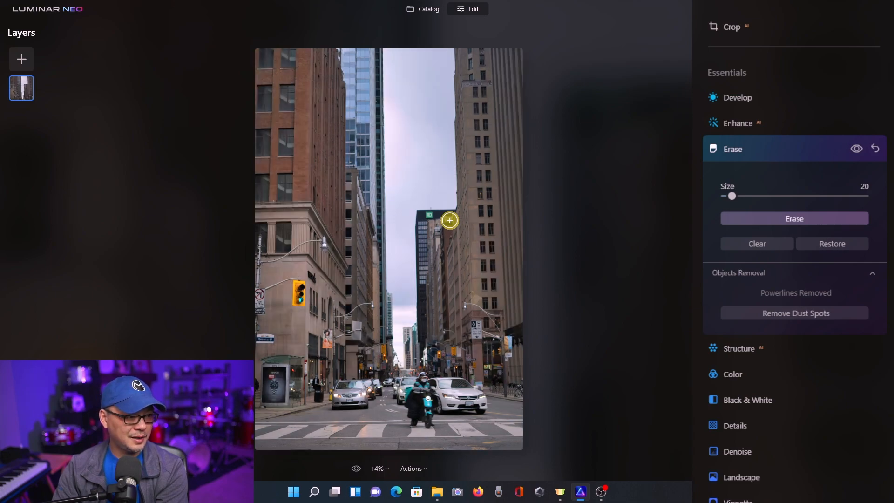
scroll(464, 347, "up", 3)
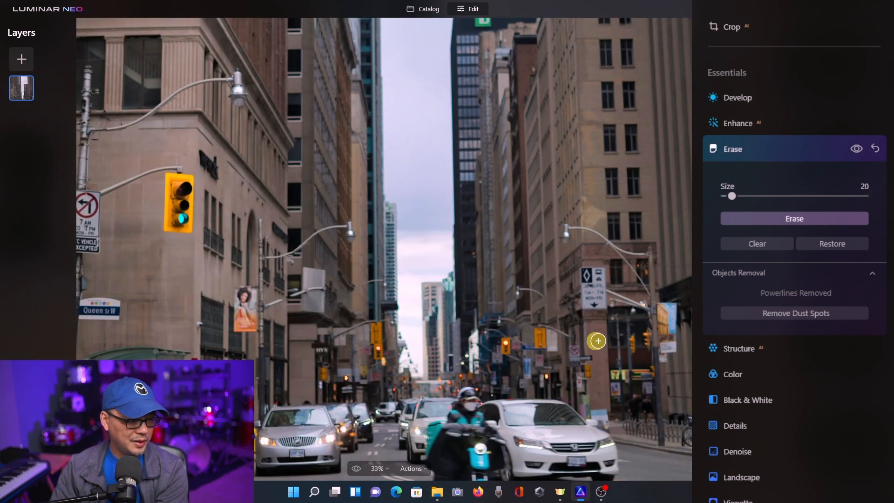
scroll(514, 288, "down", 3)
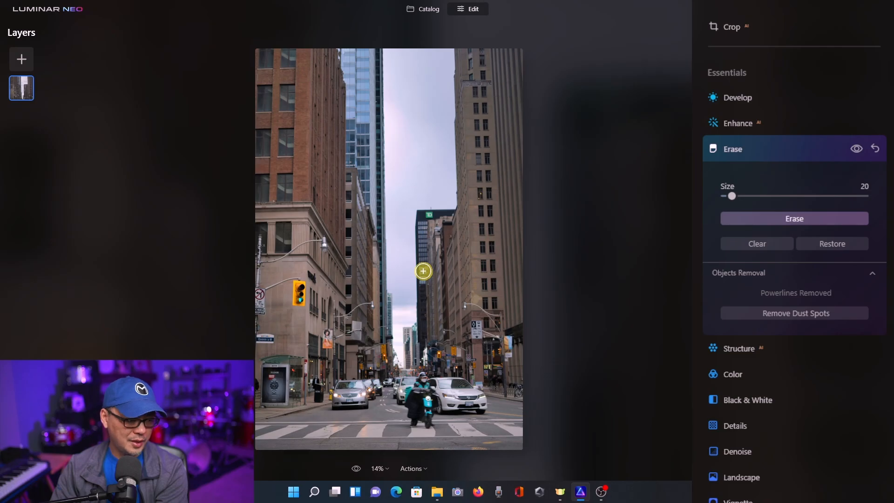